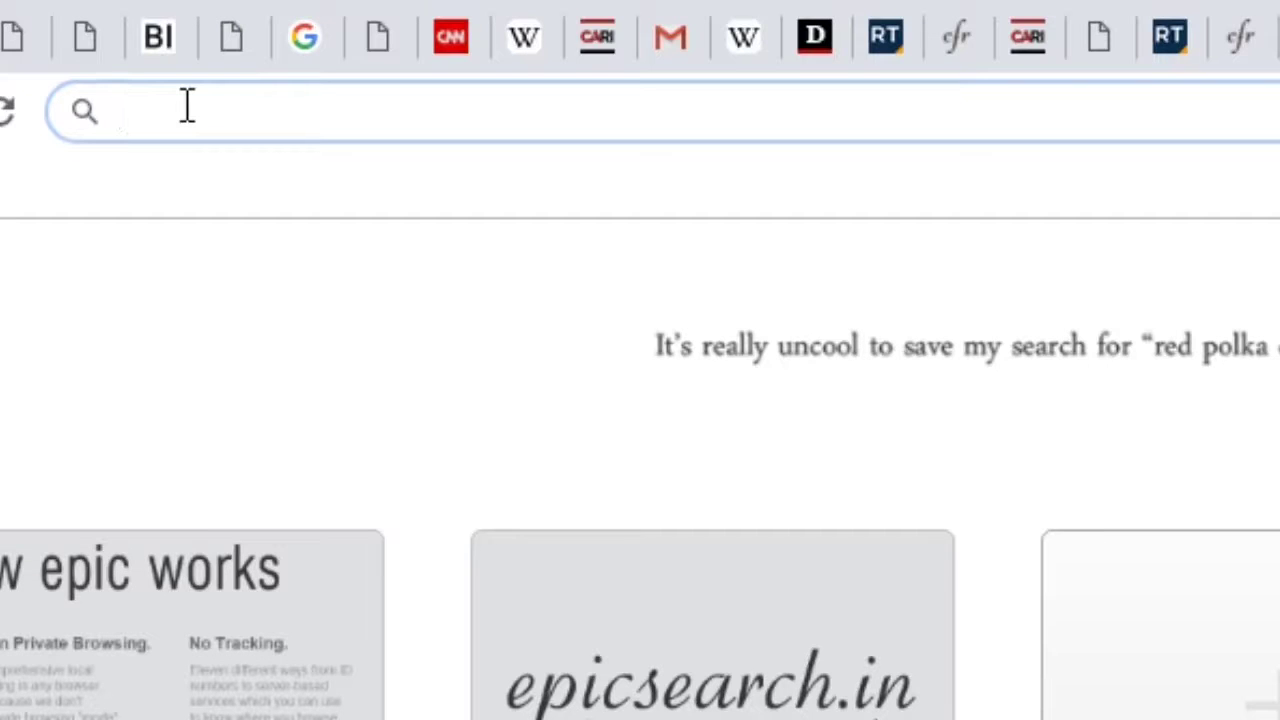
# Search the web for 'i love pdf' from the address bar
pyautogui.write('i love')
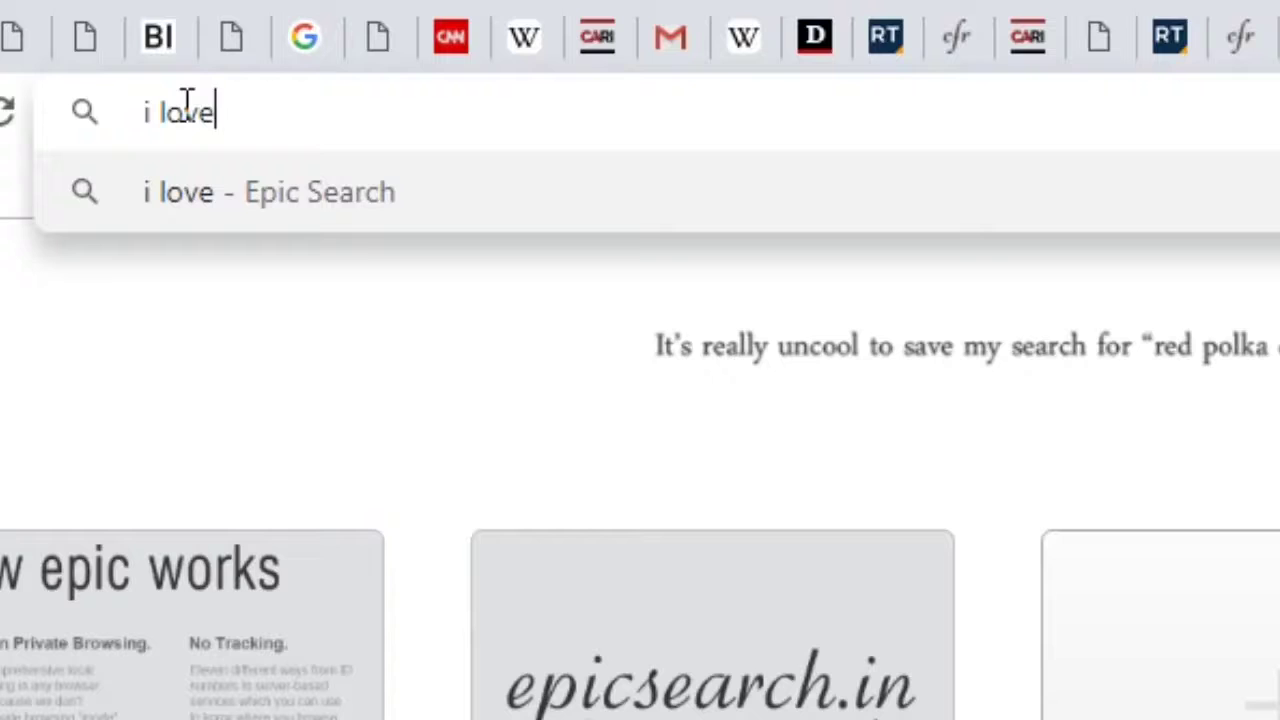
pyautogui.write(' pdf')
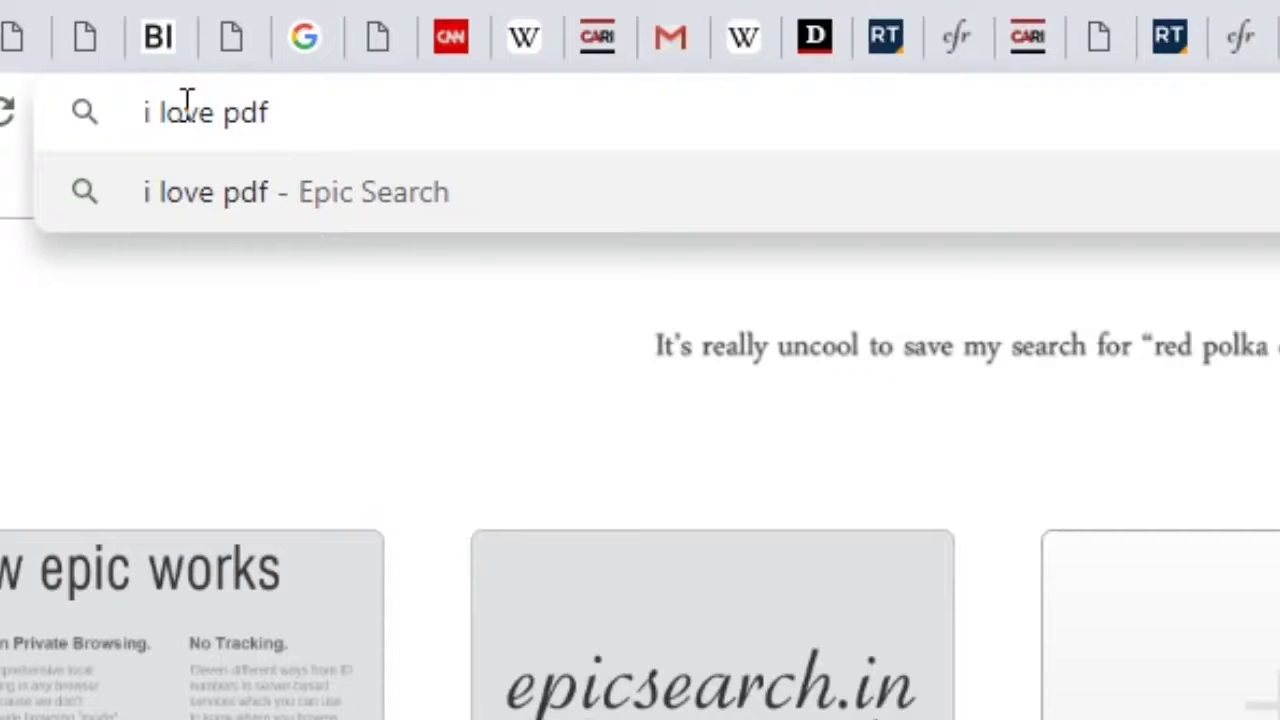
pyautogui.press('Return')
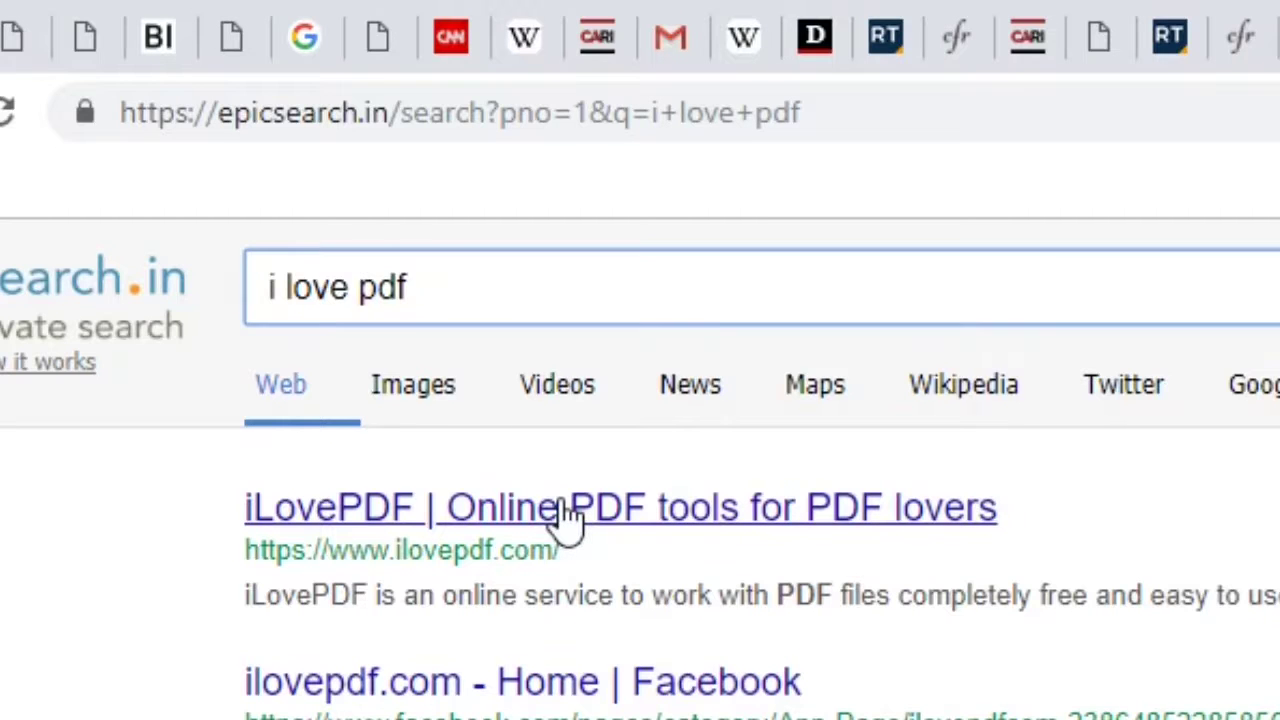
# Go to the iLovePDF site, pick the Word to PDF tool, and begin selecting a Word file
pyautogui.click(568, 518)
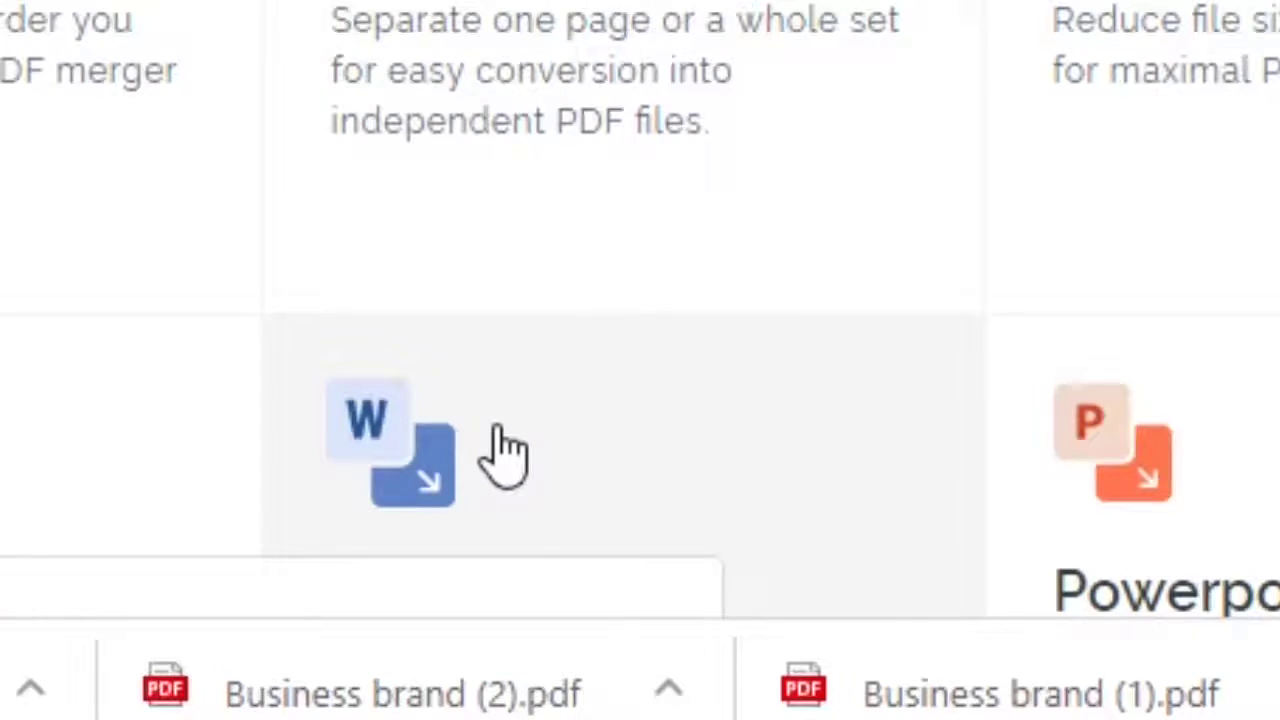
pyautogui.click(505, 452)
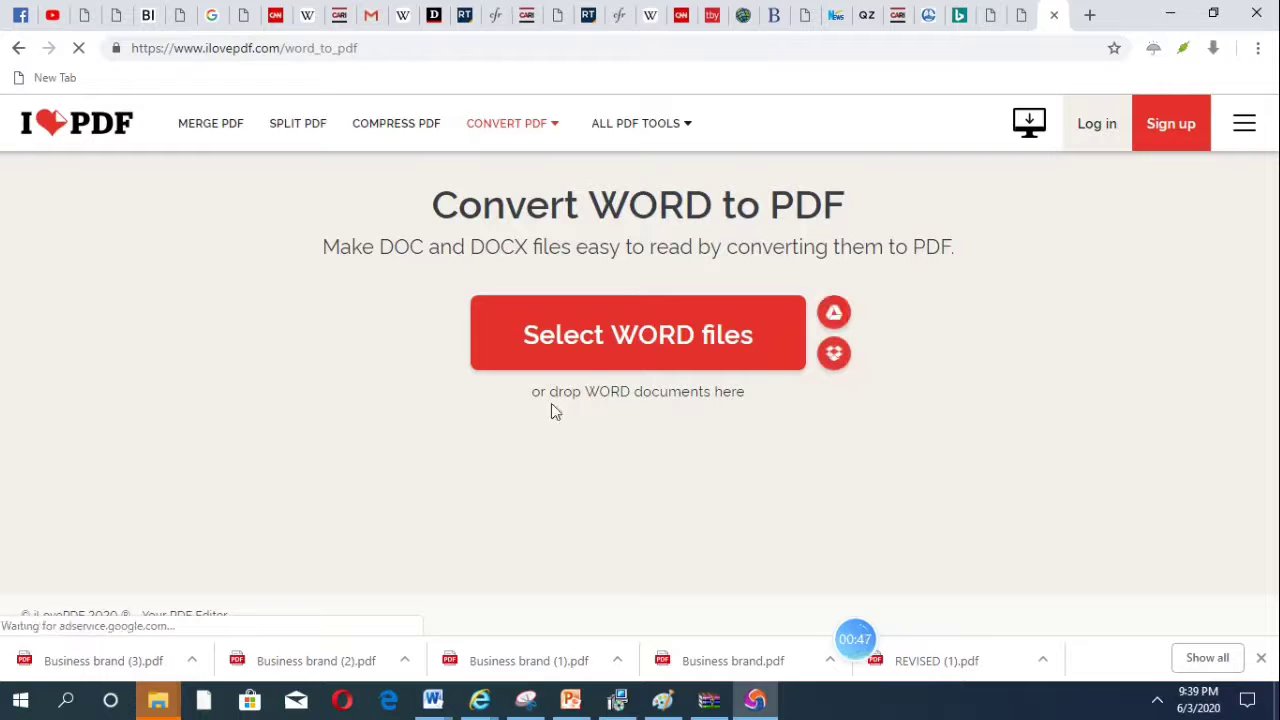
pyautogui.click(605, 350)
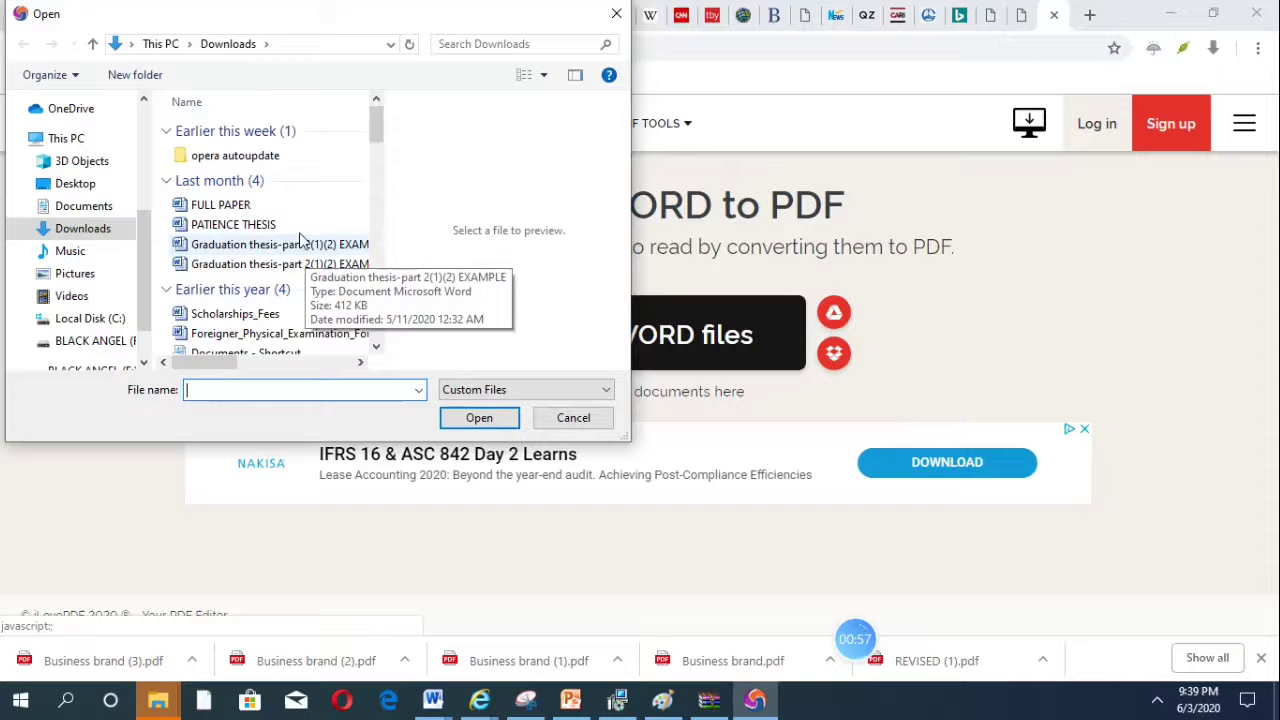
# Upload 1.doc from the Documents folder into the converter, reselecting it once
pyautogui.click(100, 207)
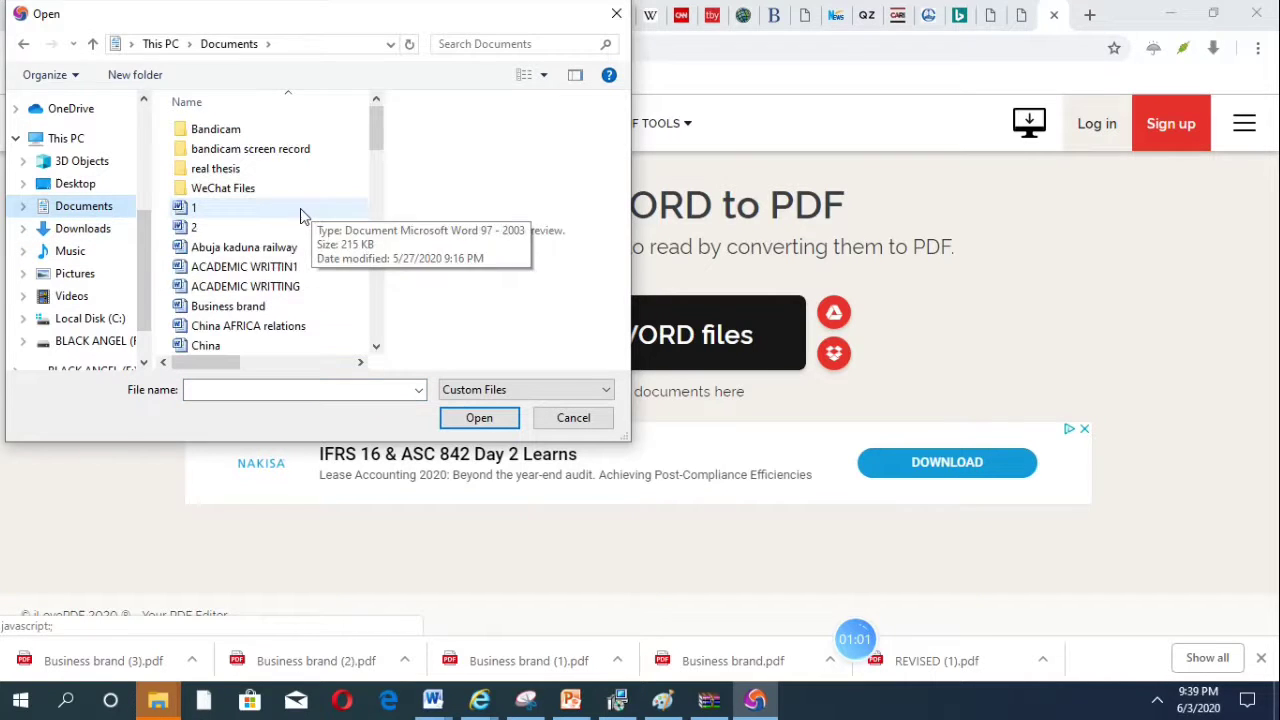
pyautogui.click(301, 210)
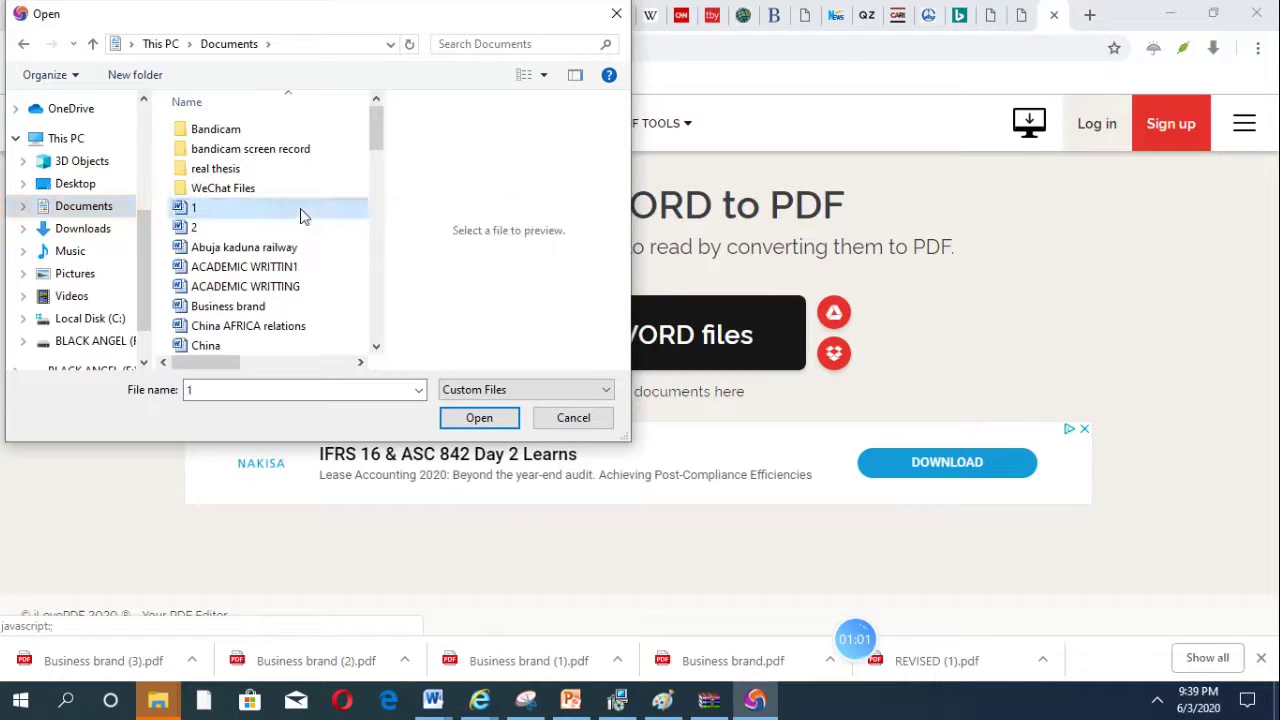
pyautogui.click(479, 419)
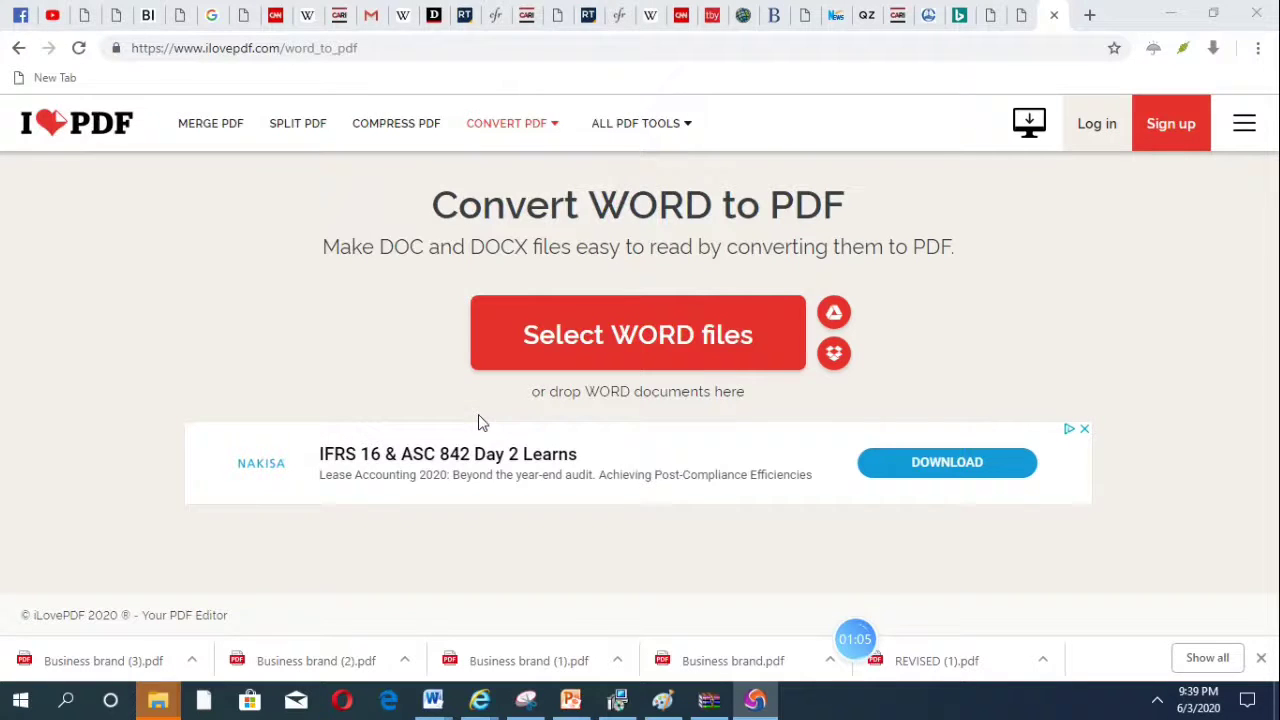
pyautogui.press('Return')
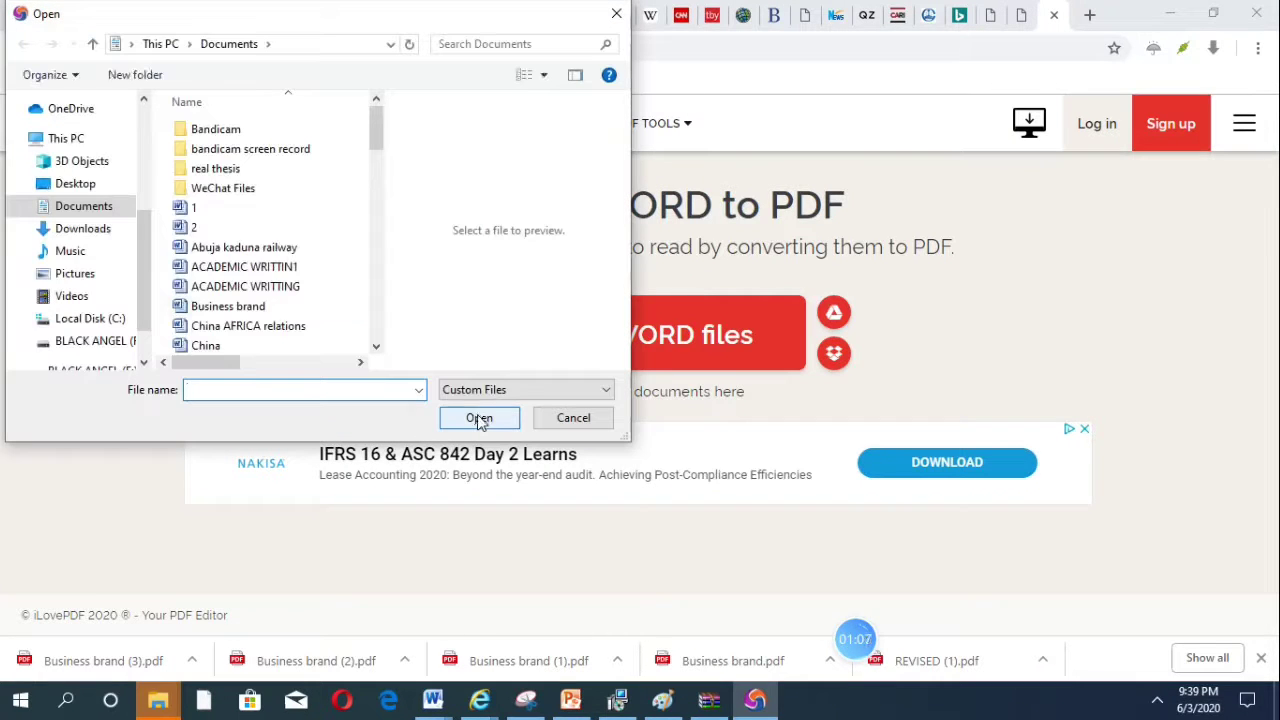
pyautogui.click(262, 209)
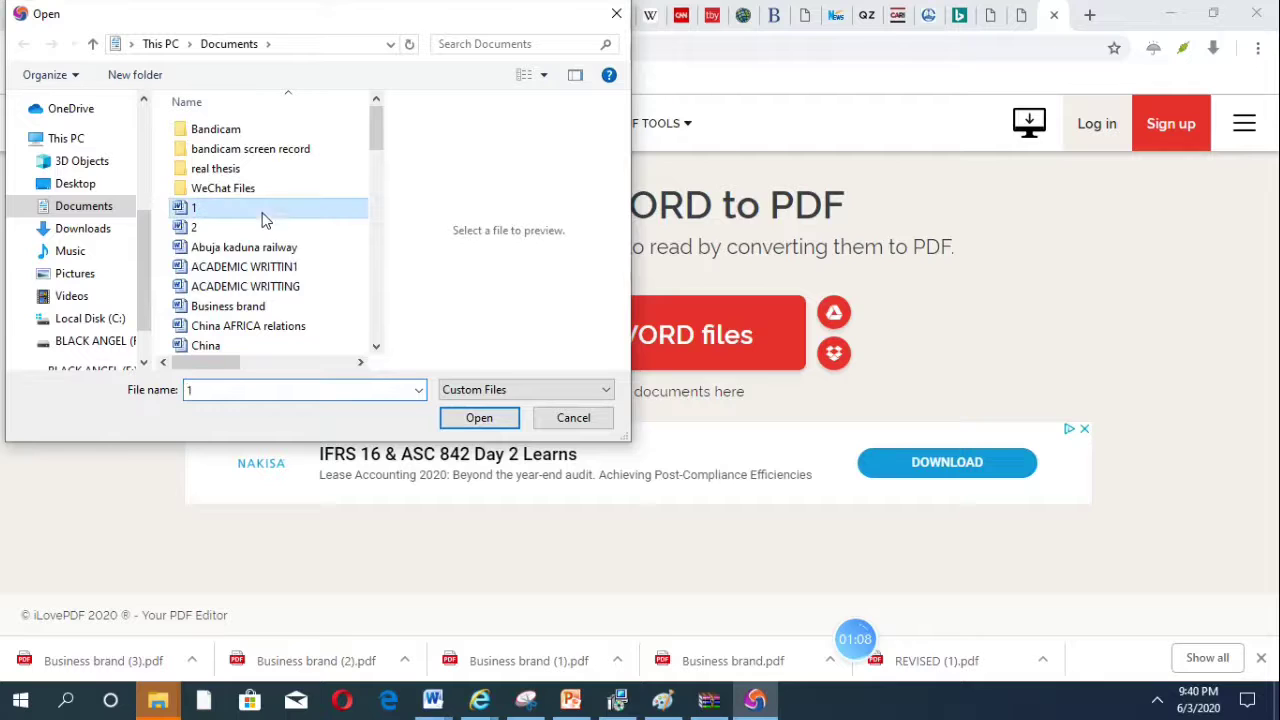
pyautogui.click(470, 422)
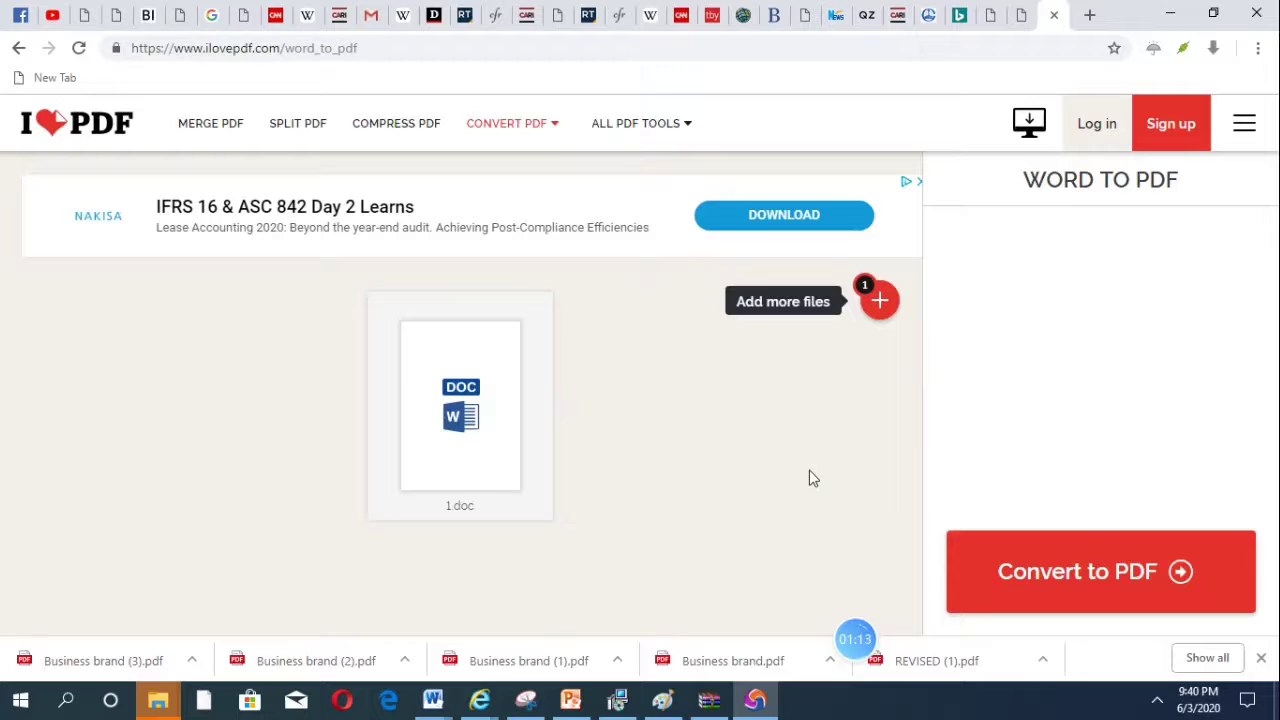
# Convert 1.doc to PDF and download the result as 1 (3).pdf
pyautogui.click(1065, 590)
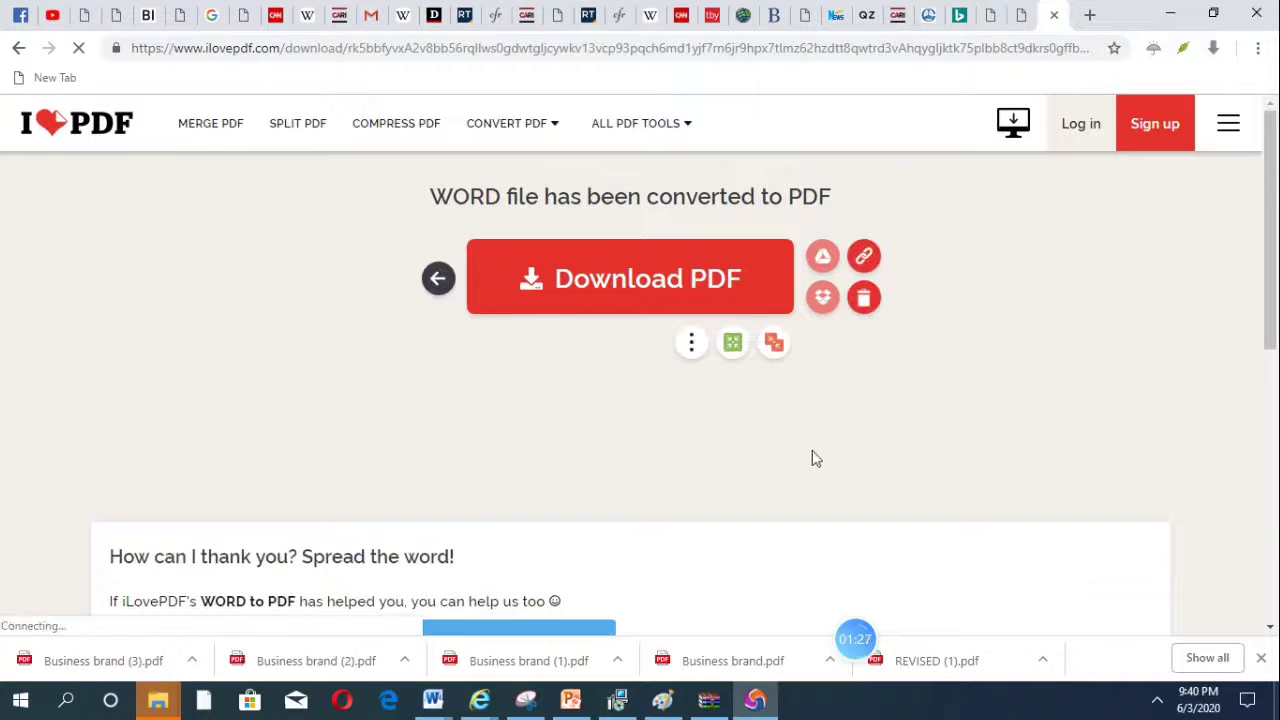
pyautogui.click(605, 300)
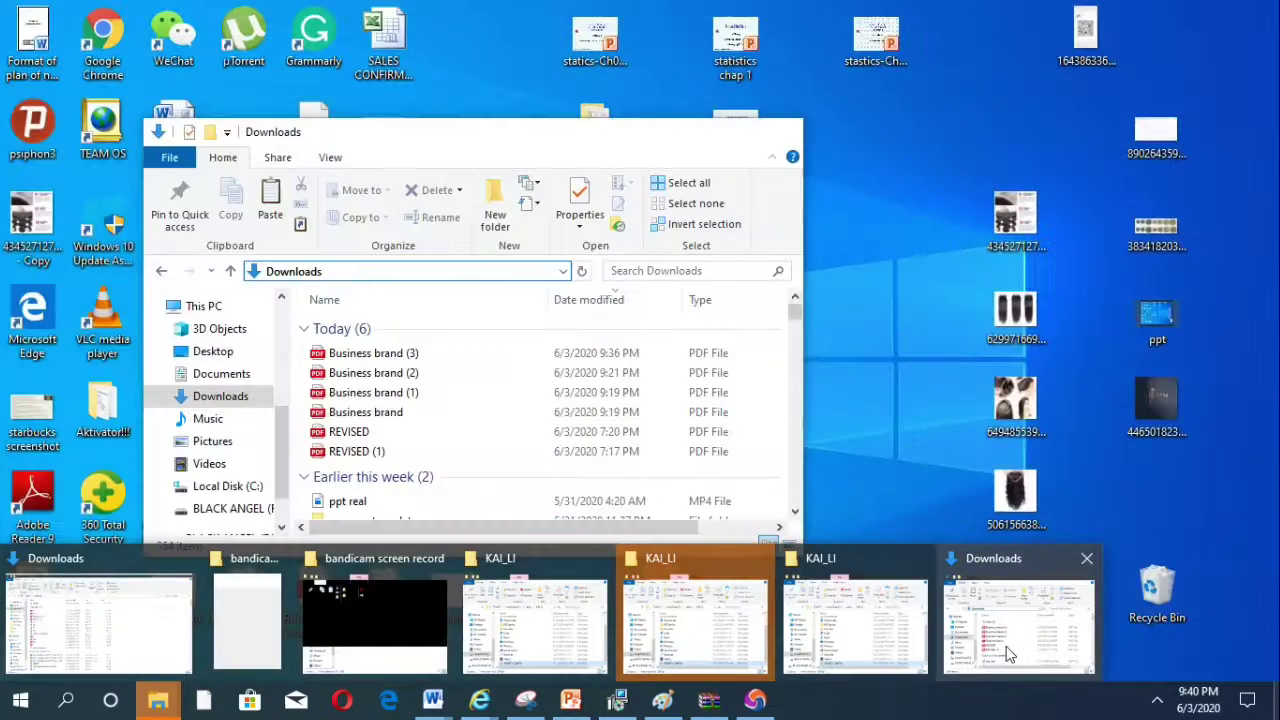
# Check the Downloads folder from the taskbar to confirm 1 (3).pdf was saved
pyautogui.click(1006, 646)
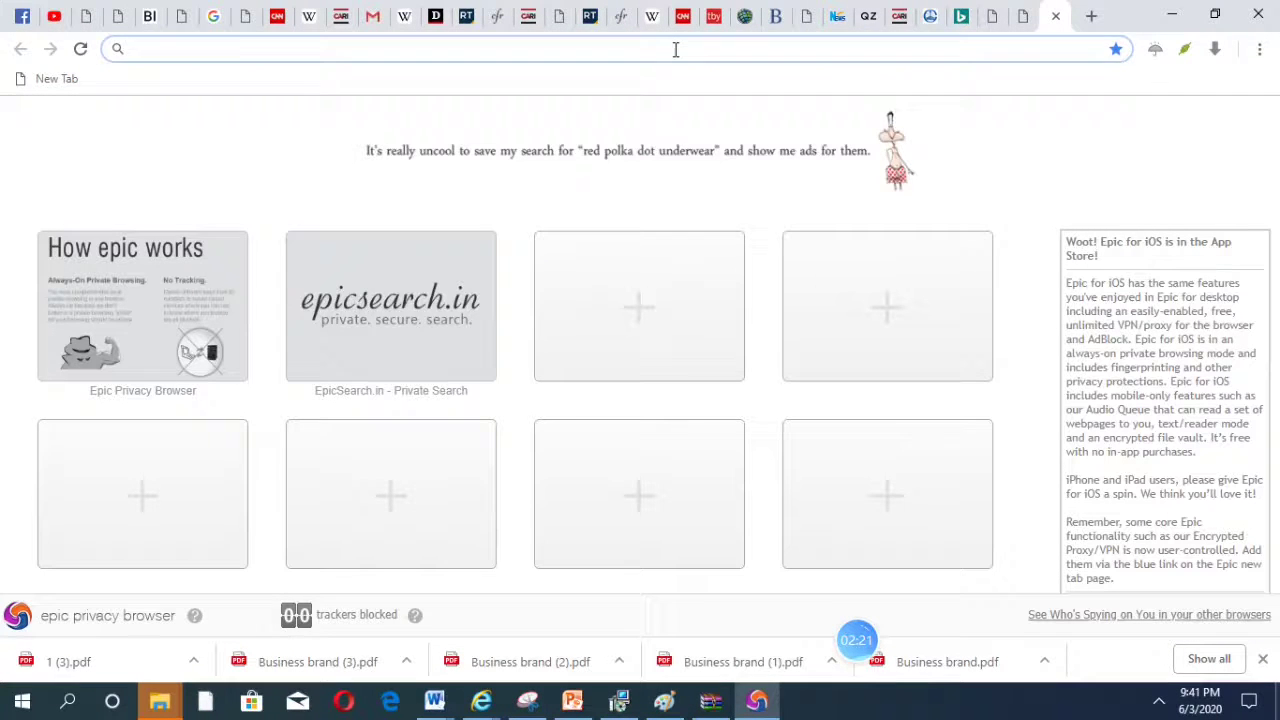
# Search 'i love pdf' again and go to the iLovePDF site from the results
pyautogui.write('i love')
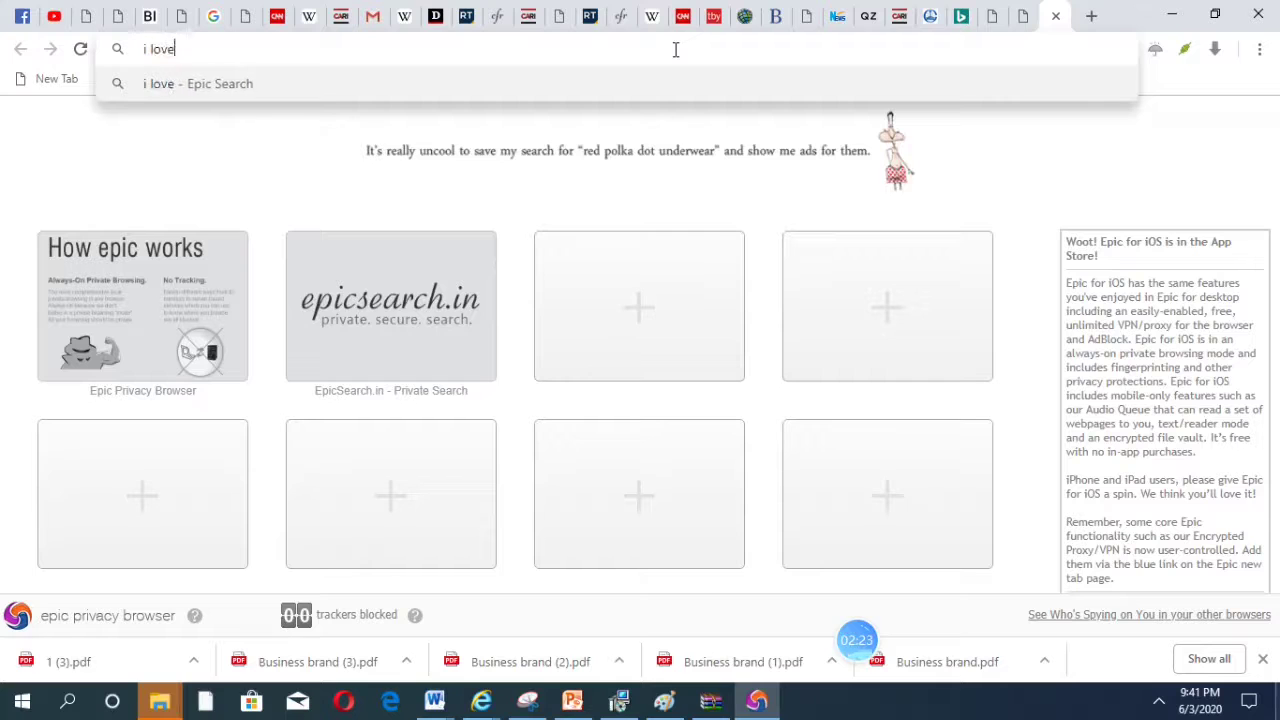
pyautogui.write(' pdf')
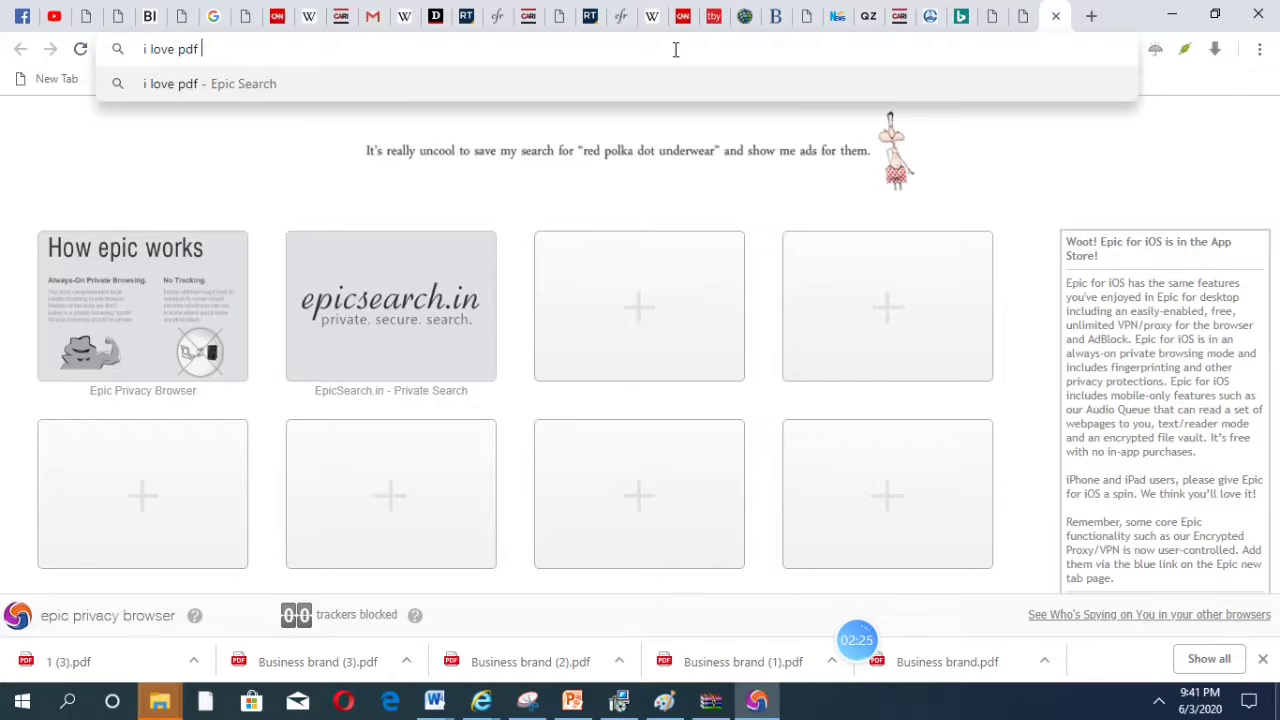
pyautogui.press('Return')
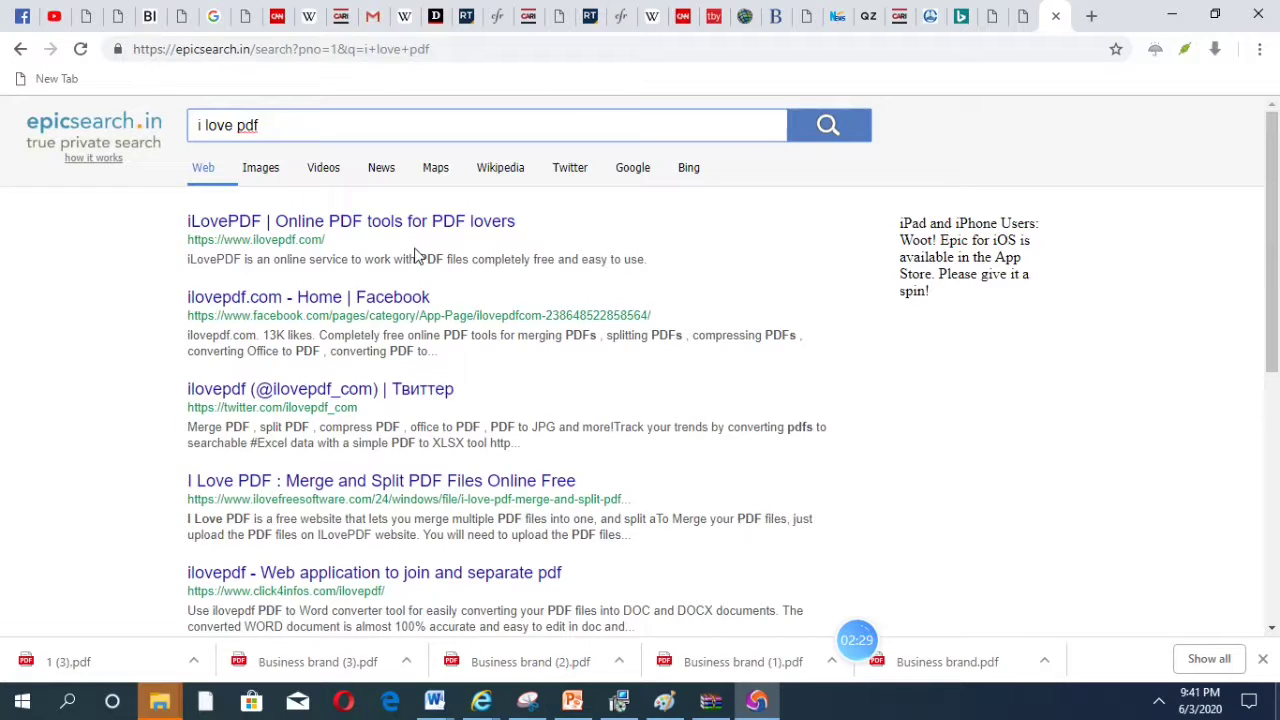
pyautogui.click(414, 228)
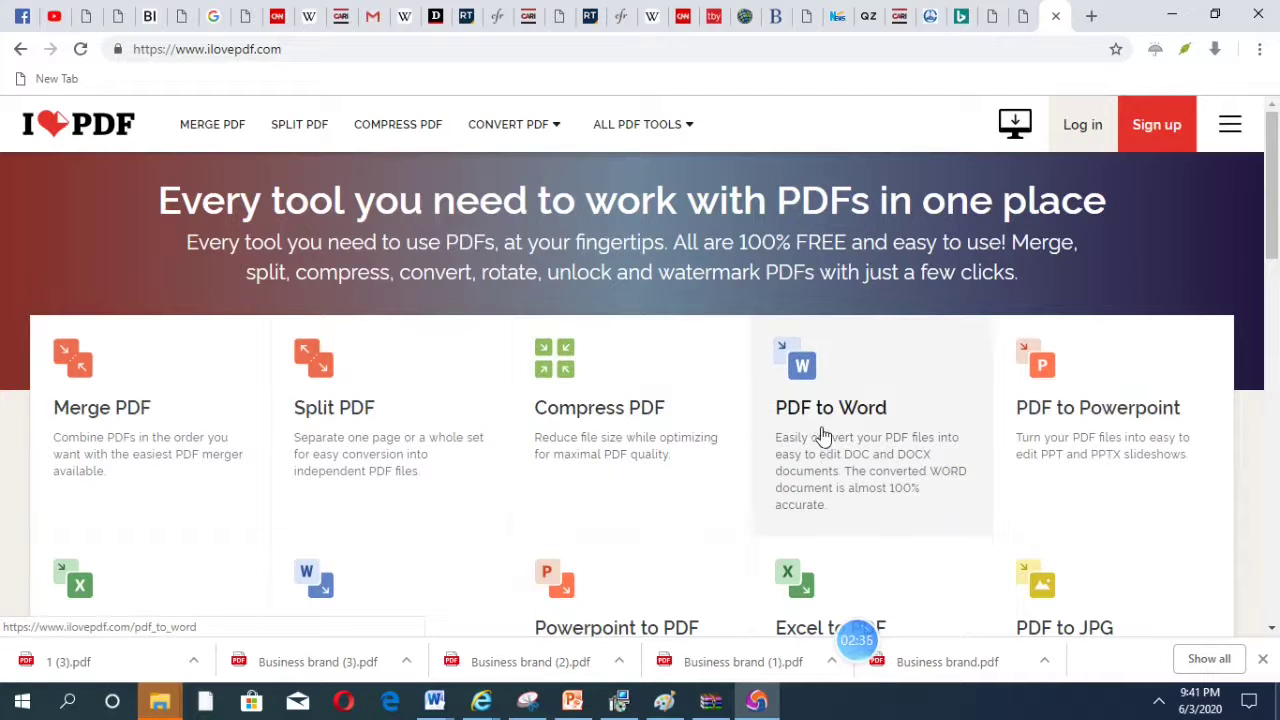
# Open PDF to Word and upload 1 (3).pdf from Downloads, reselecting it once
pyautogui.click(822, 436)
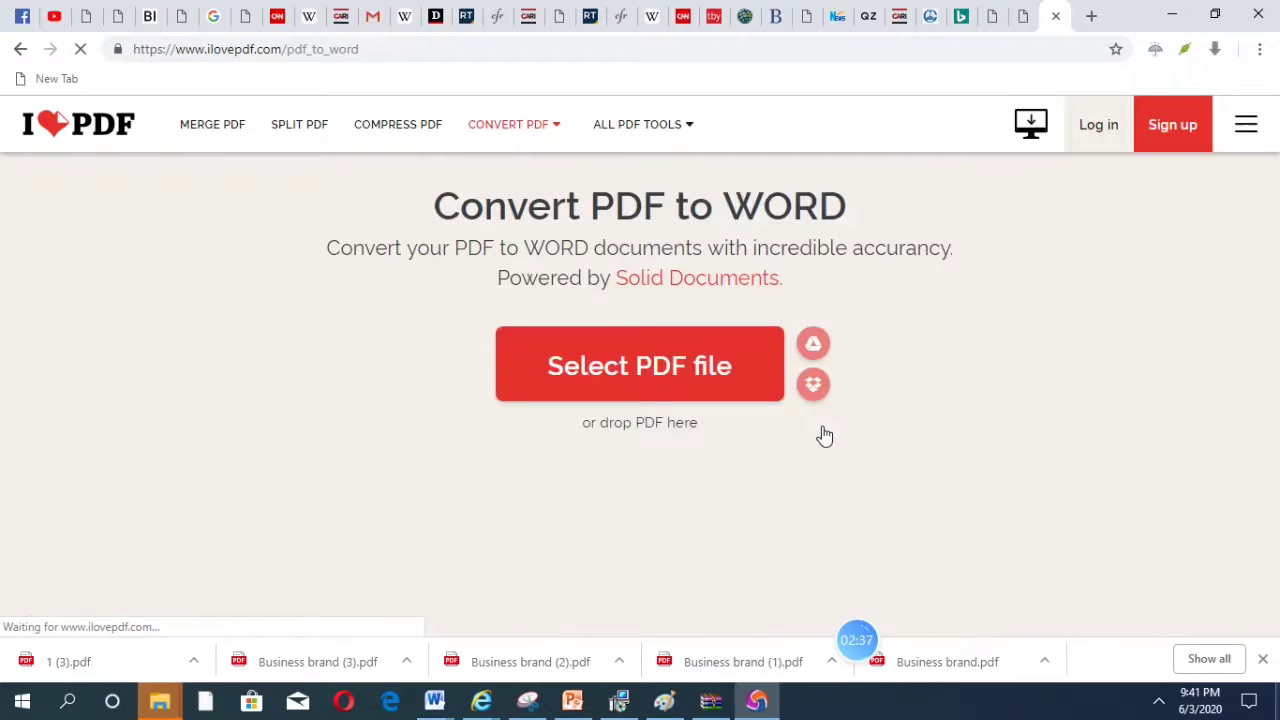
pyautogui.click(682, 369)
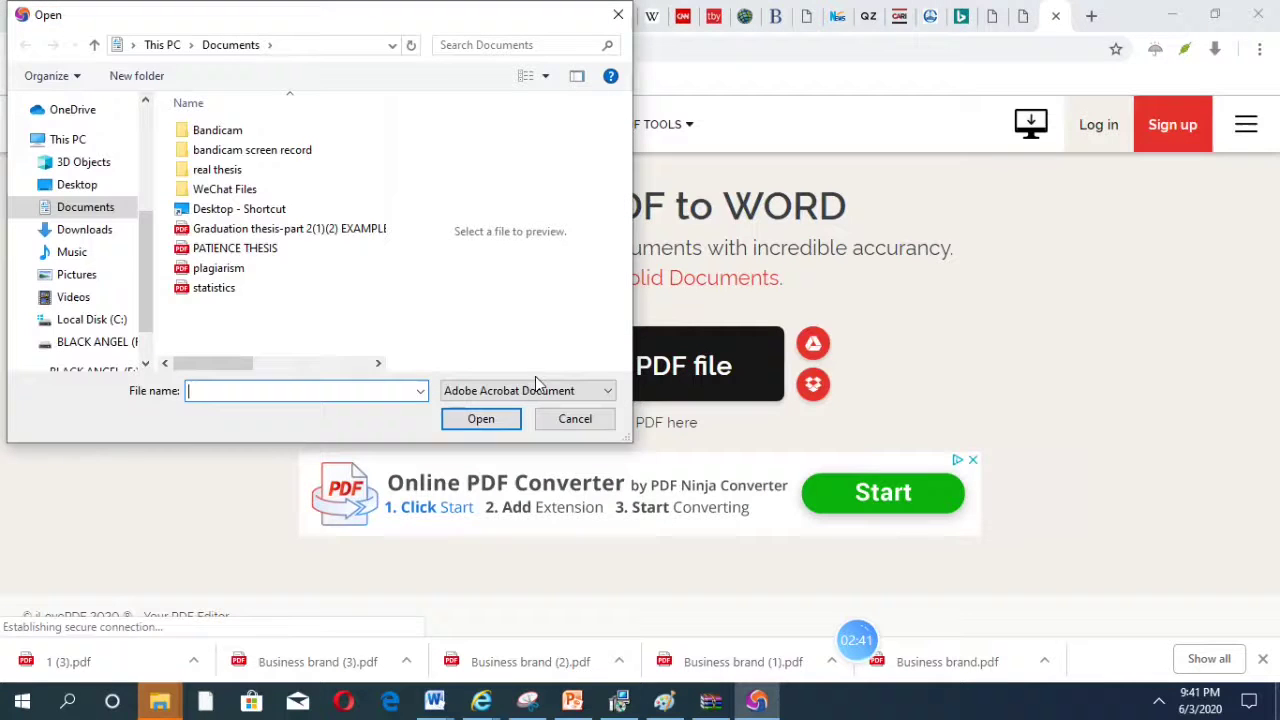
pyautogui.click(85, 230)
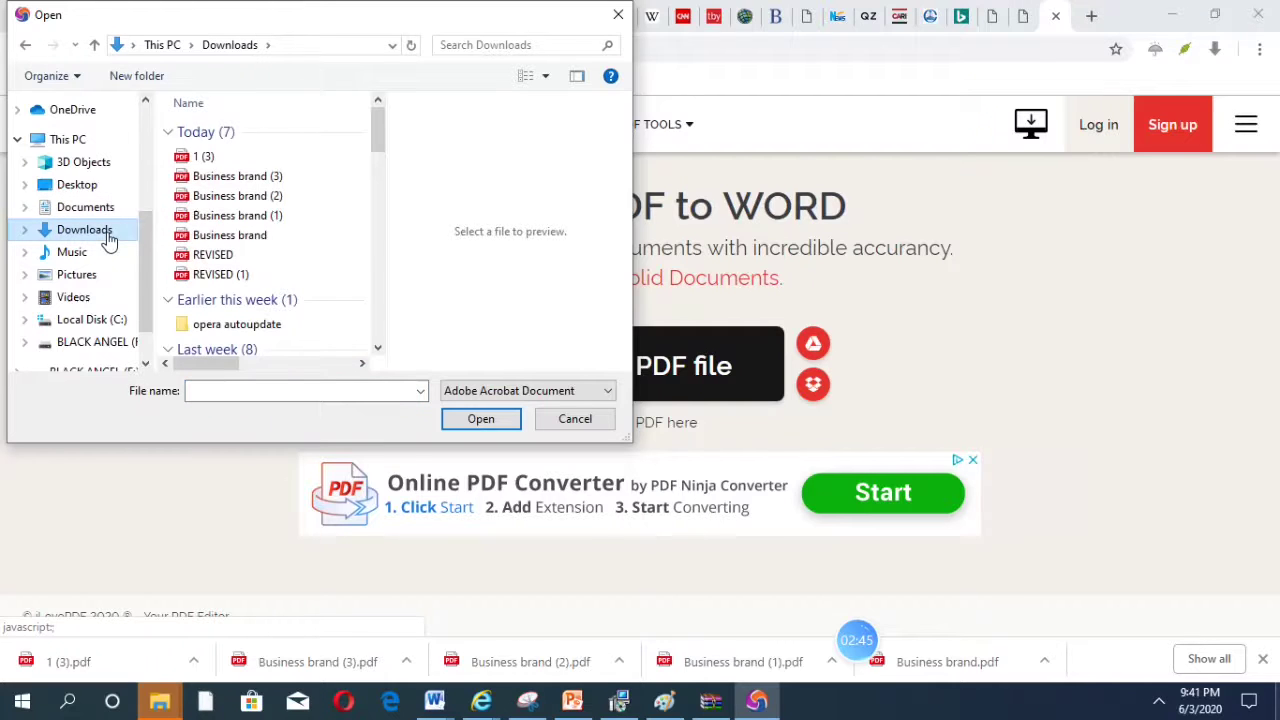
pyautogui.click(246, 160)
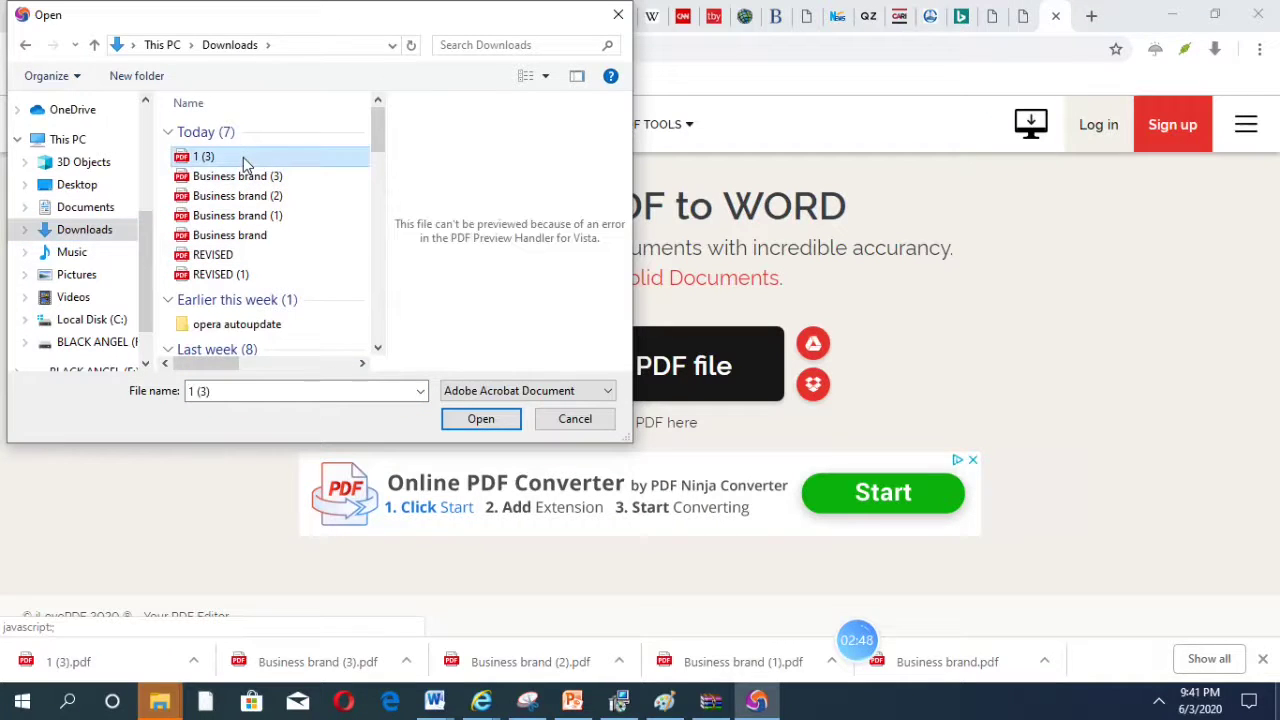
pyautogui.click(484, 424)
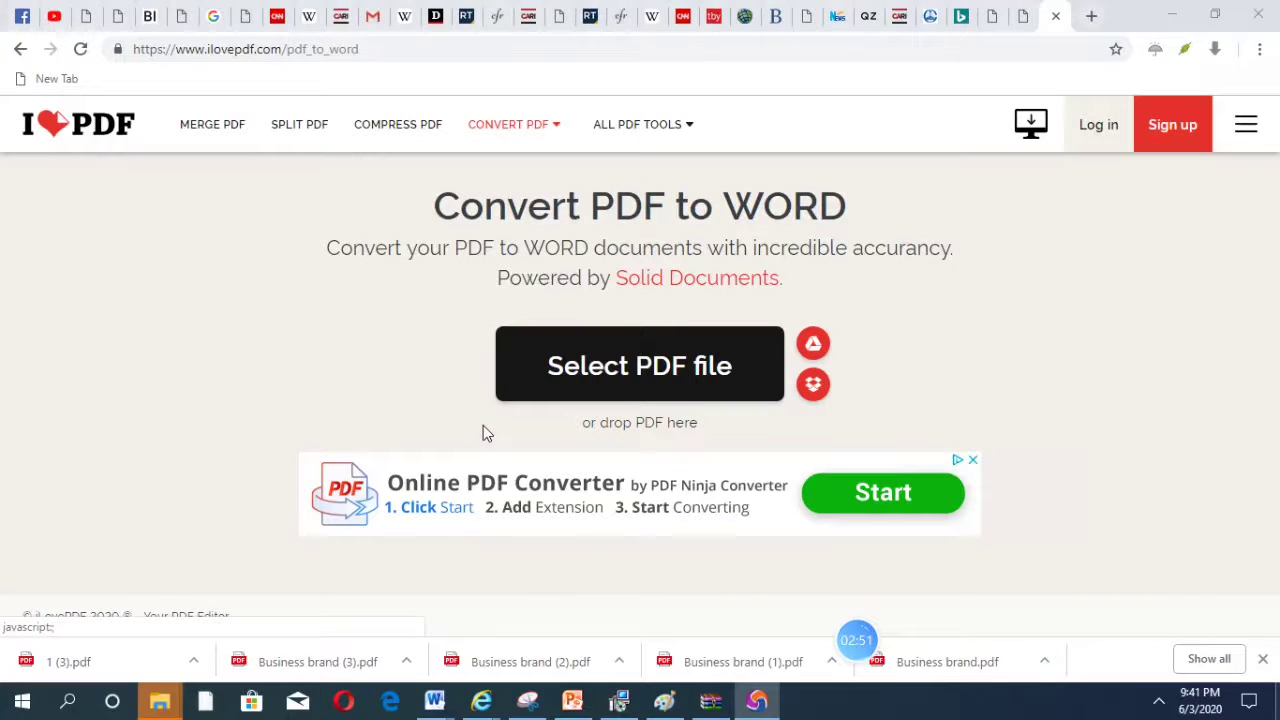
pyautogui.click(483, 430)
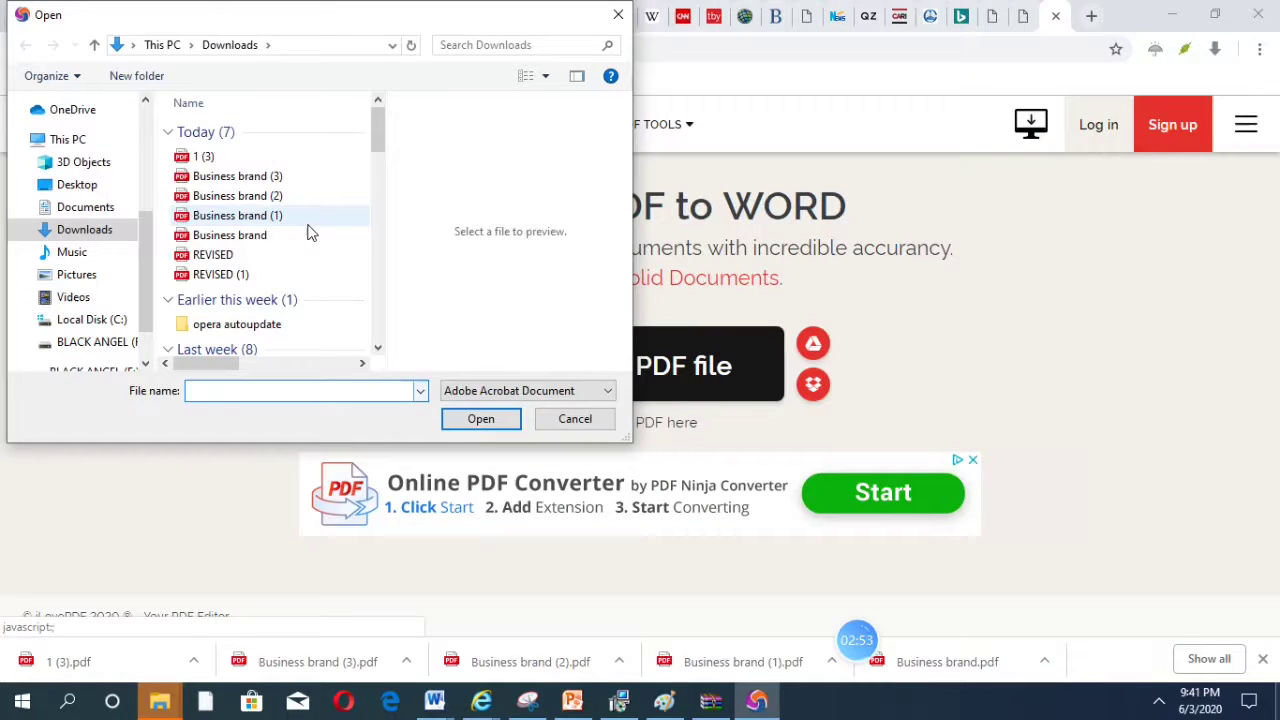
pyautogui.click(245, 165)
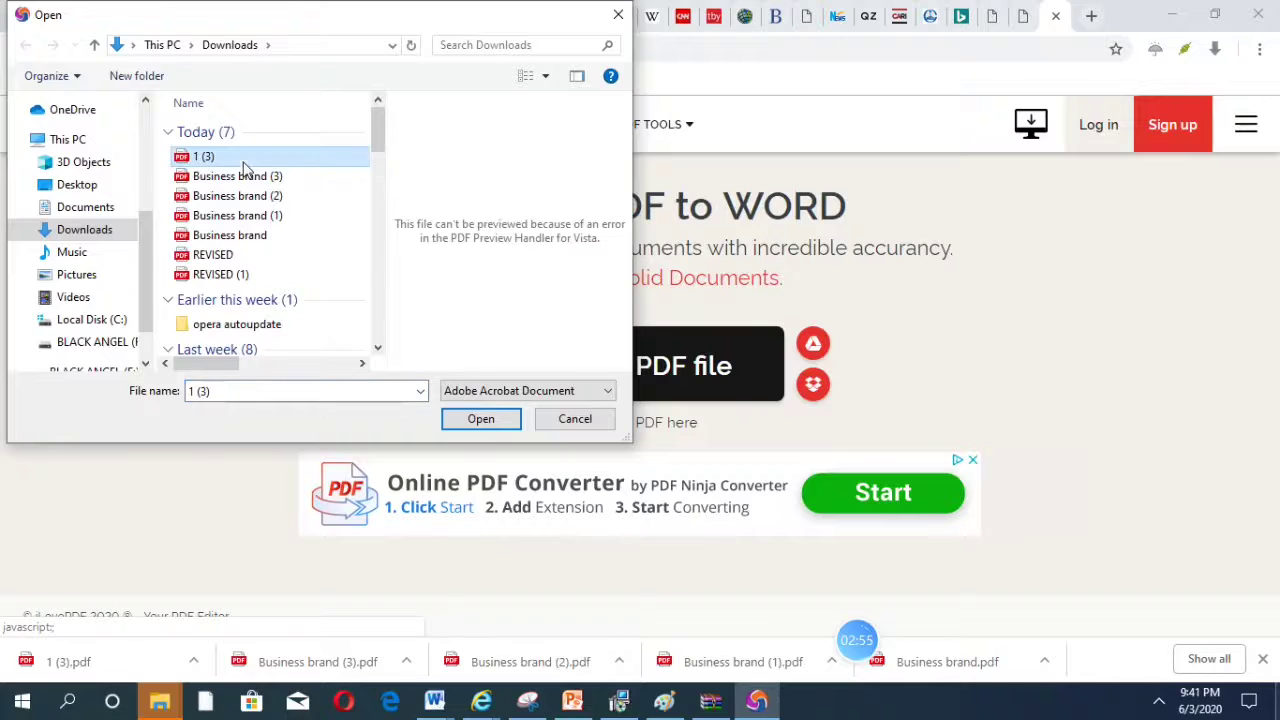
pyautogui.click(484, 419)
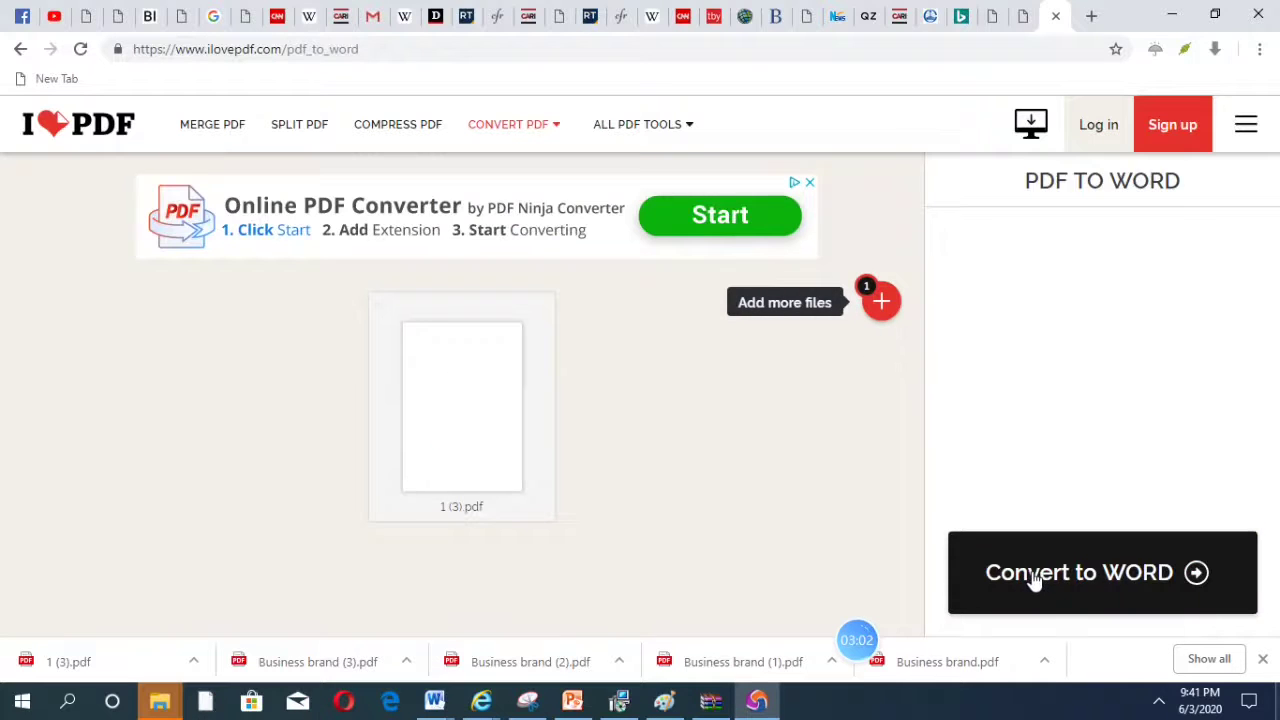
# Convert 1 (3).pdf to Word, producing the downloaded 1 (3).docx
pyautogui.click(1035, 580)
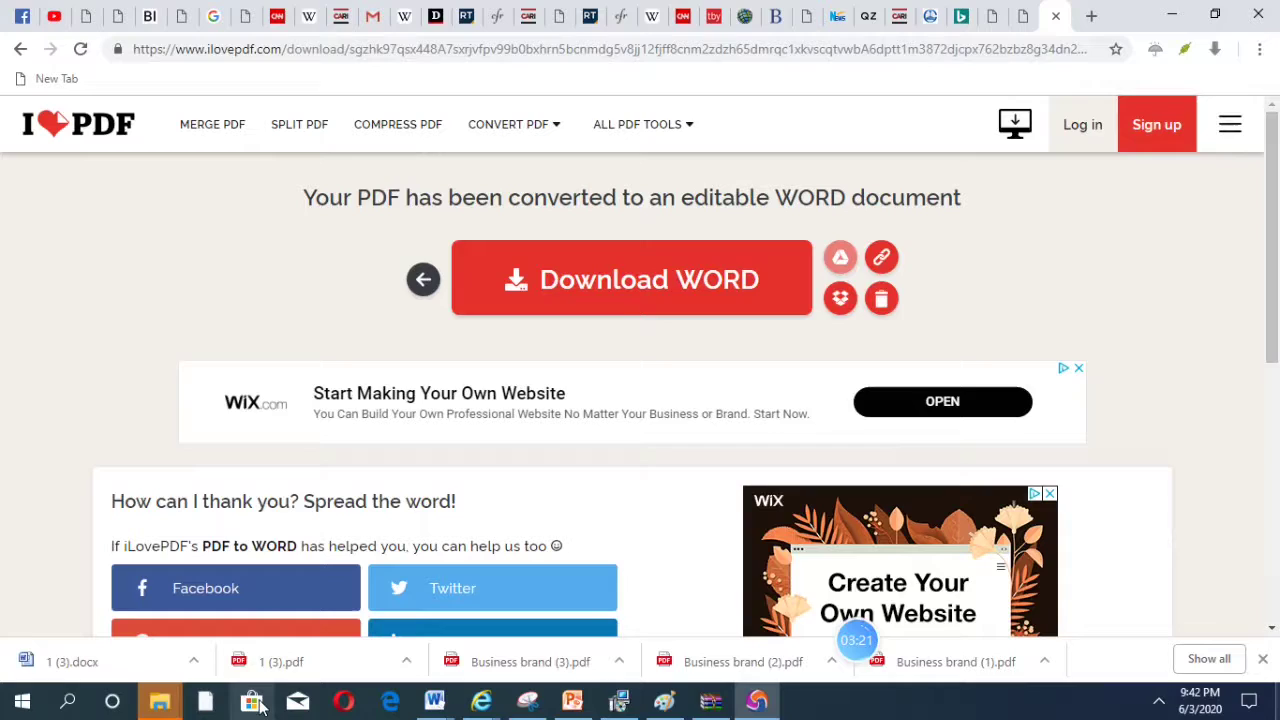
pyautogui.moveTo(163, 708)
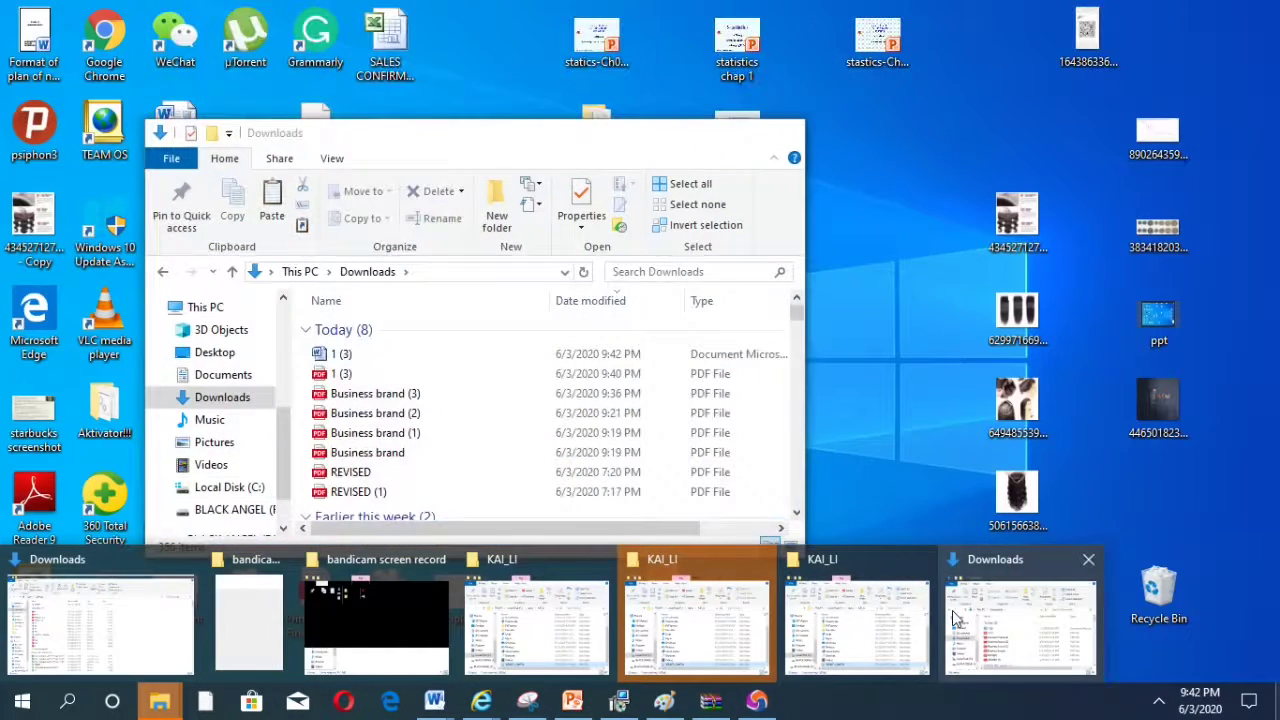
pyautogui.click(958, 619)
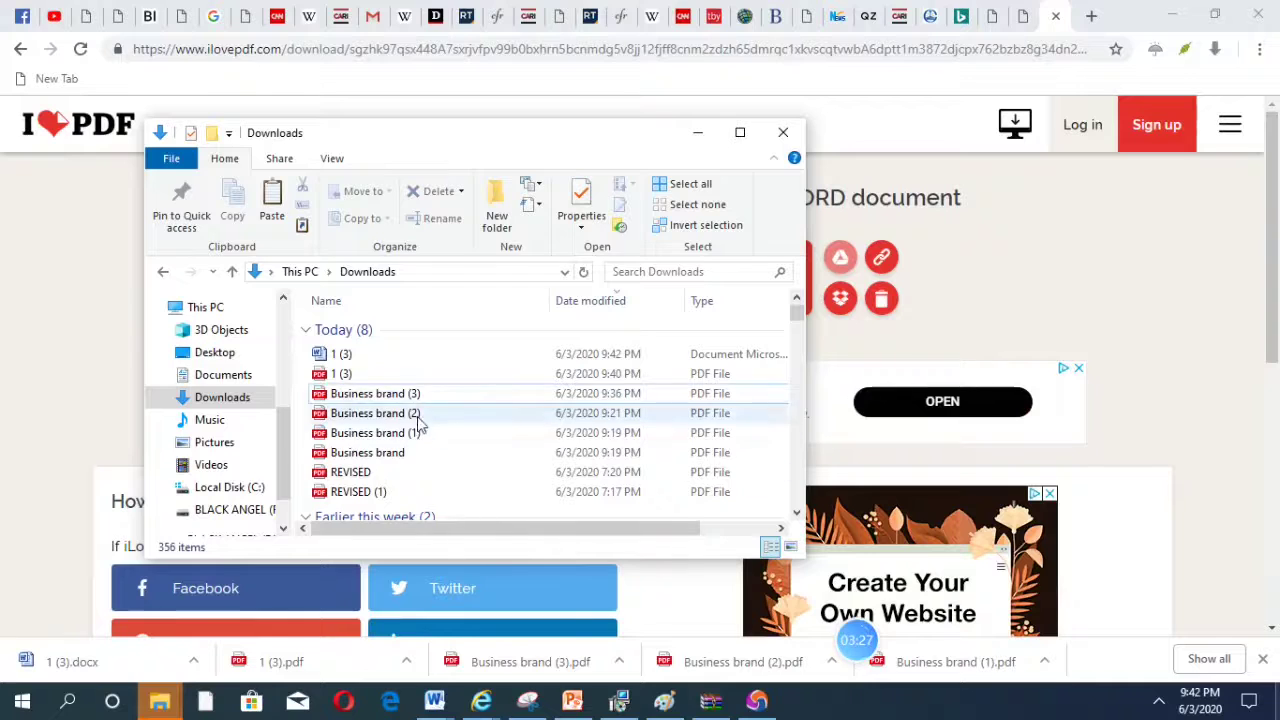
pyautogui.click(387, 362)
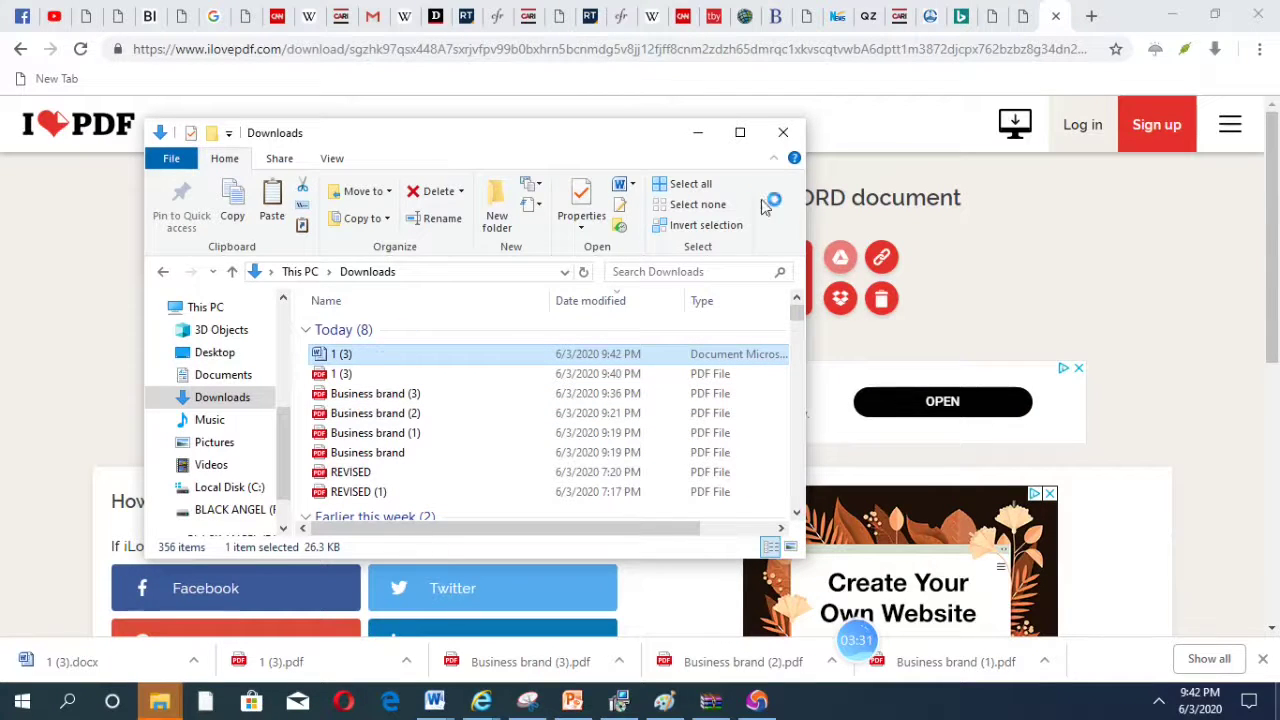
pyautogui.click(739, 132)
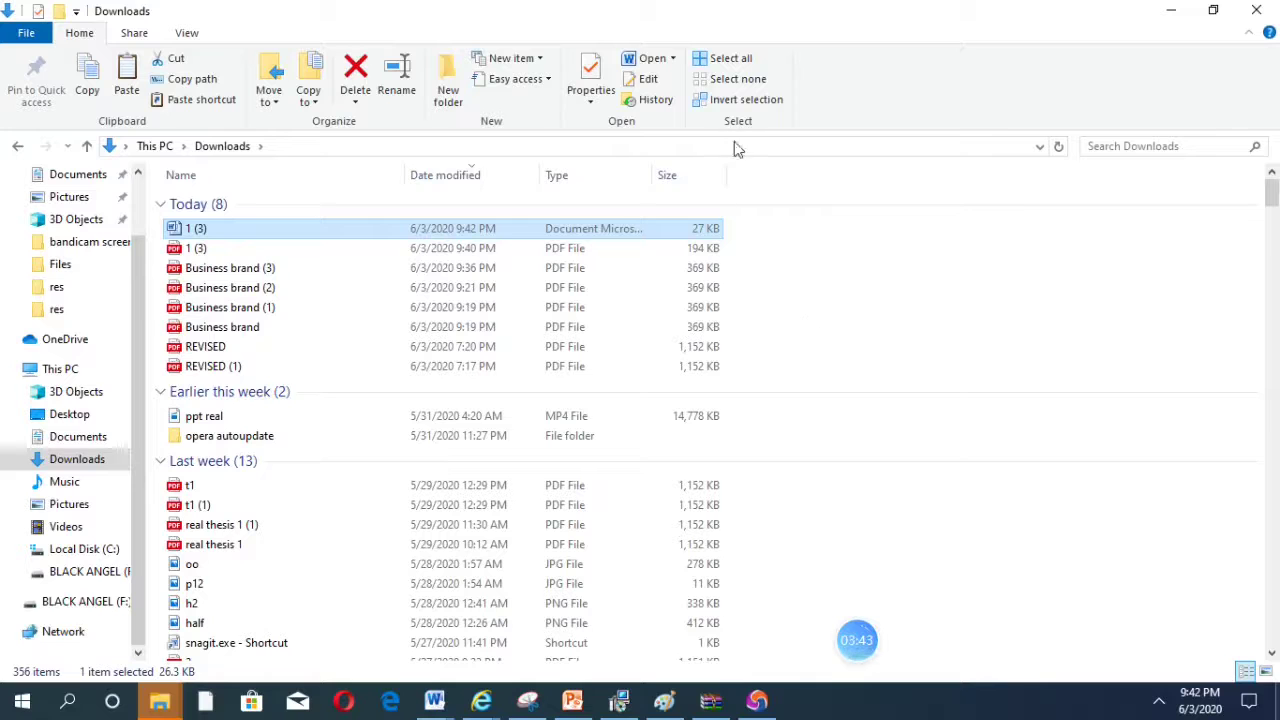
pyautogui.click(1171, 10)
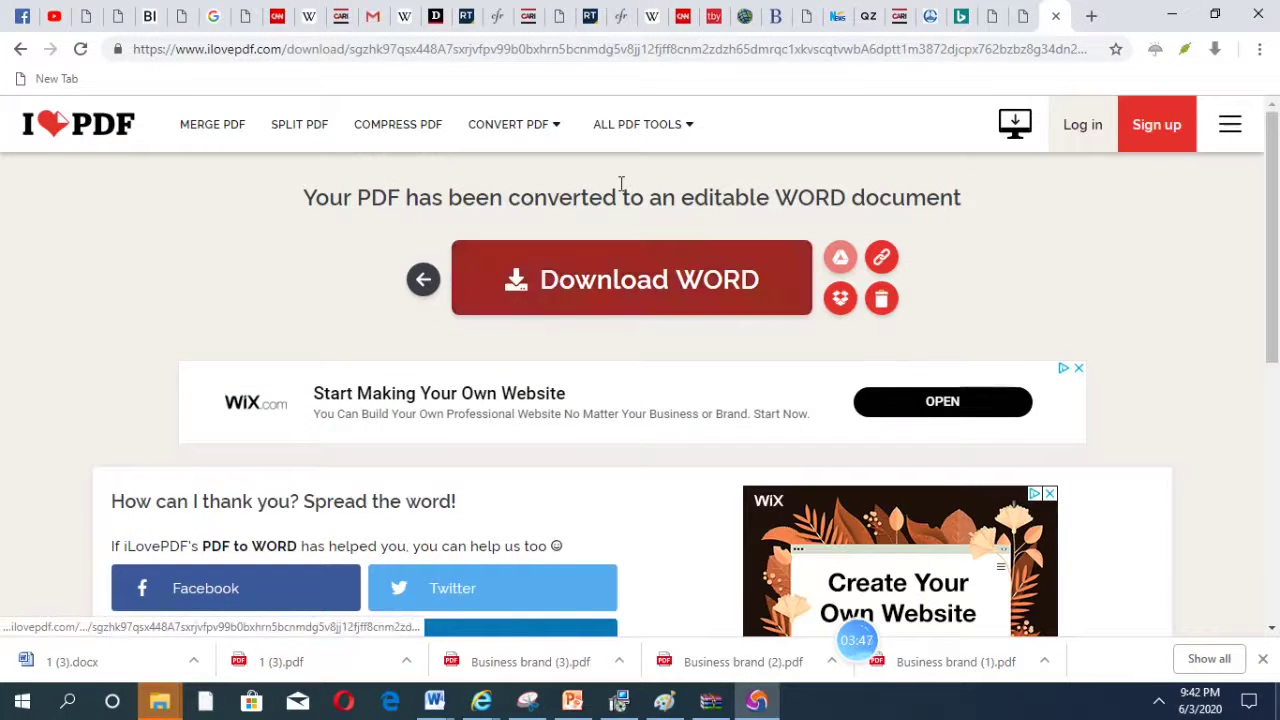
# Go back twice to the iLovePDF home page and scroll down its tool list
pyautogui.click(20, 50)
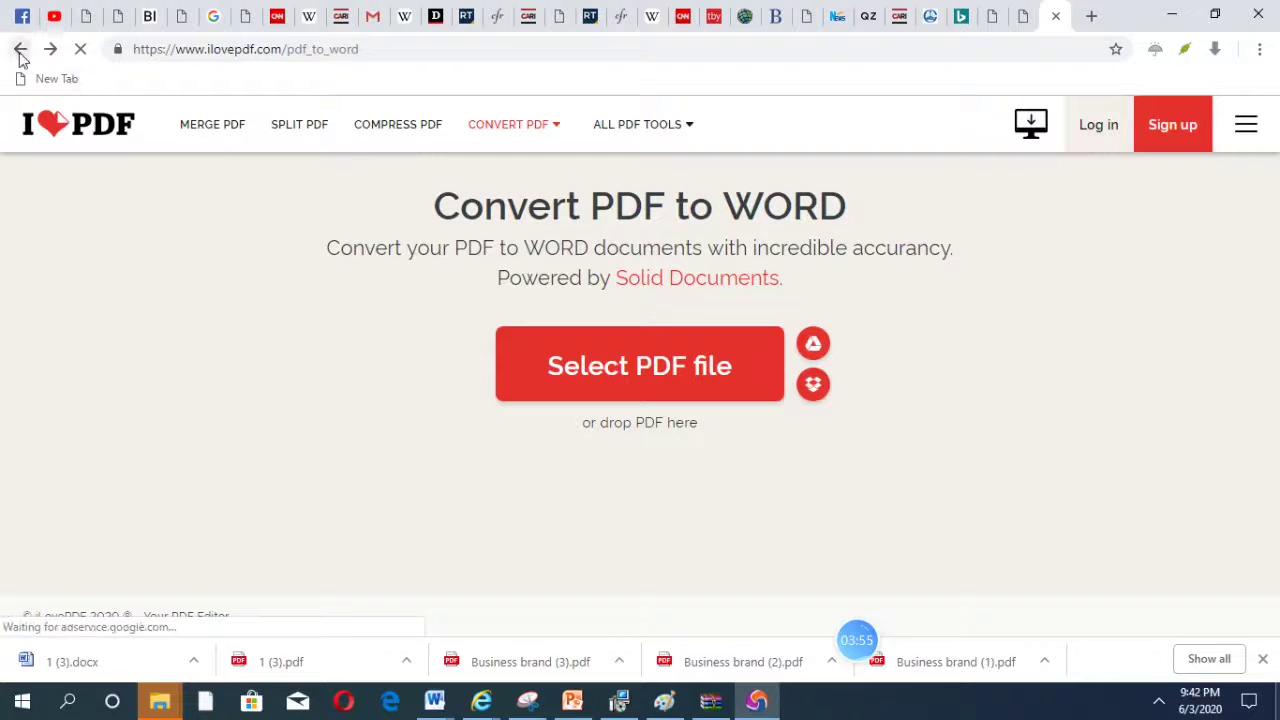
pyautogui.click(20, 50)
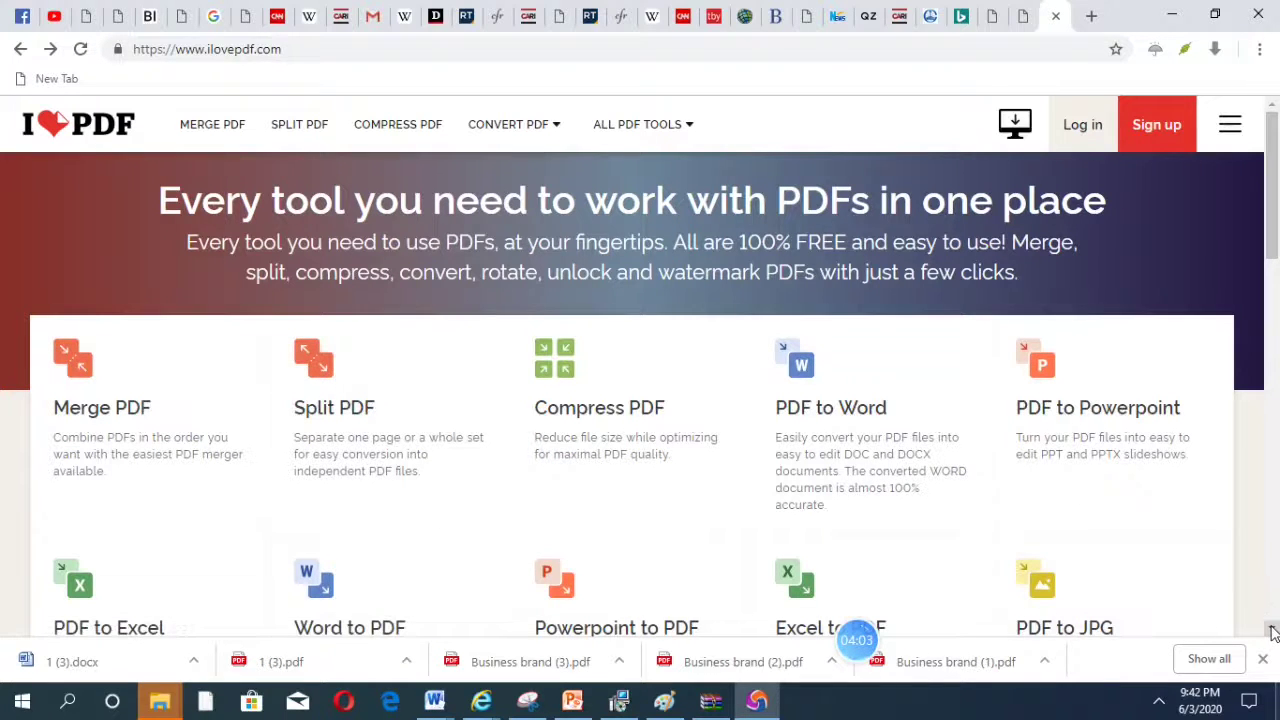
pyautogui.click(1272, 628)
pyautogui.moveTo(1272, 628); pyautogui.dragTo(1272, 632)
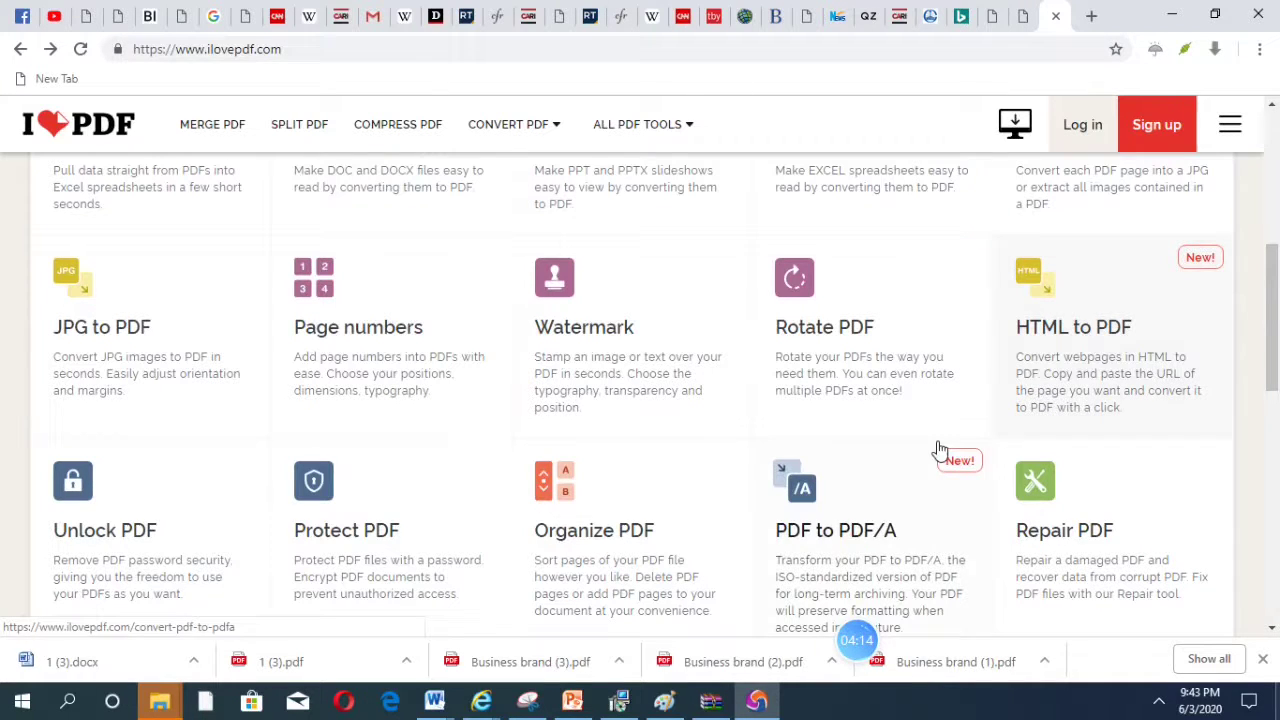
pyautogui.moveTo(882, 652)
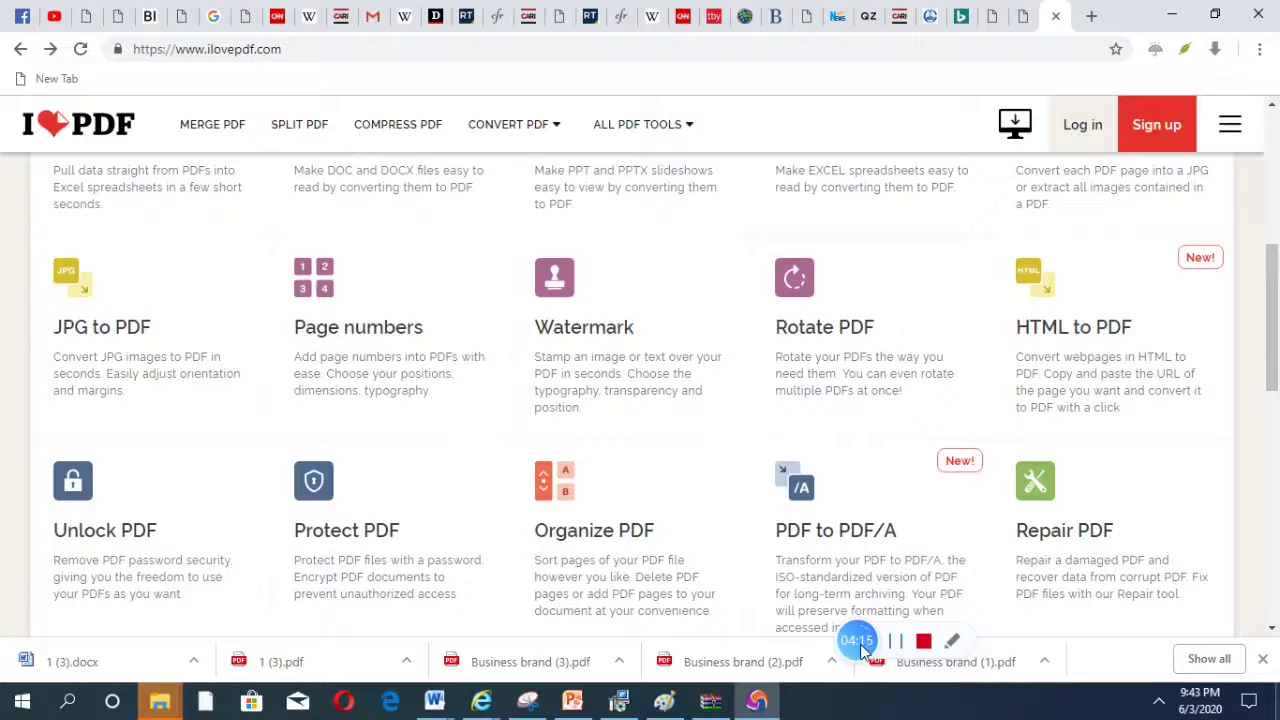